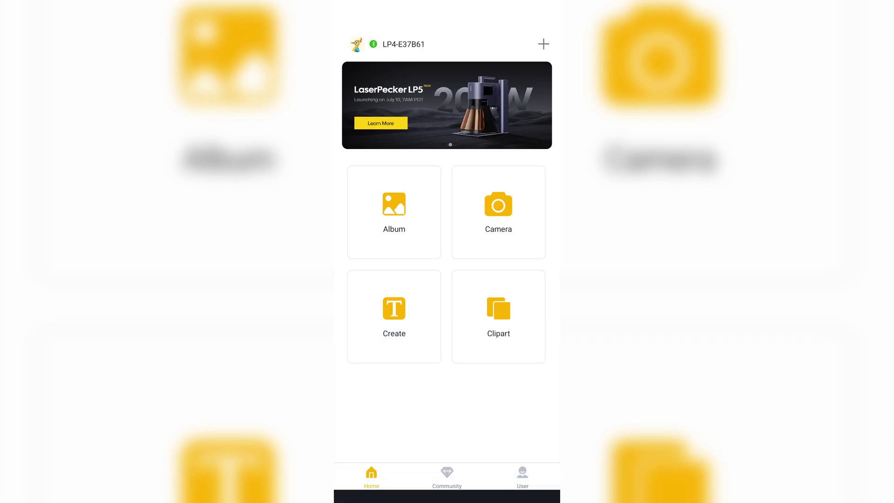
- Open the list of laser models available for adding a device, and leave it without selecting one
{"action": "left_click", "coordinate": [543, 44]}
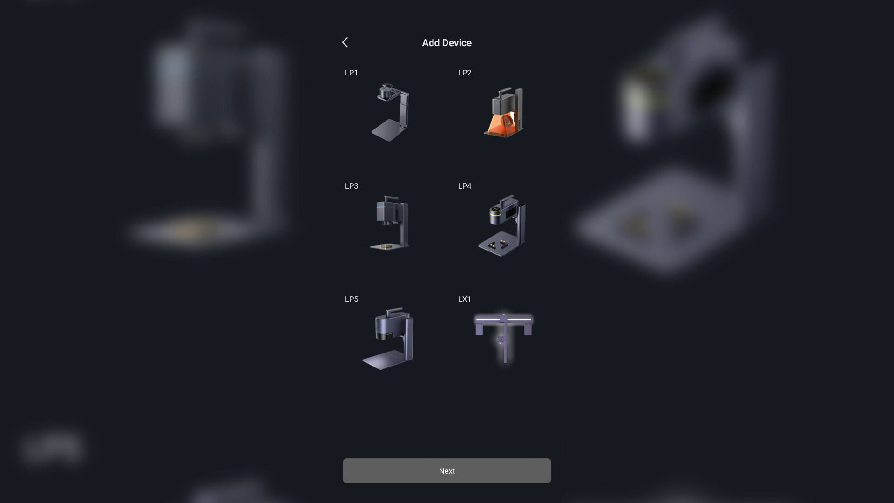
{"action": "key", "text": "Escape"}
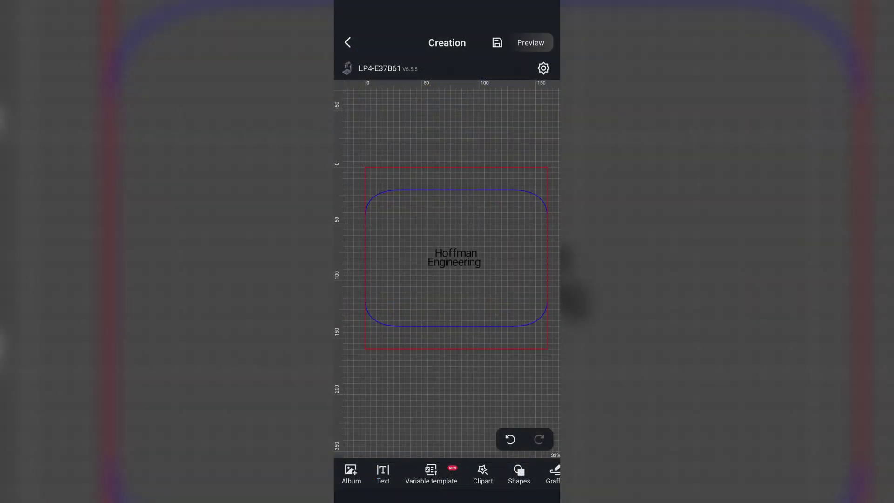
- Move the "Hoffman Engineering" text up near the upper edge of the blue engraving boundary, centred horizontally
{"action": "left_click", "coordinate": [460, 216]}
{"action": "left_click_drag", "start_coordinate": [460, 216], "coordinate": [459, 214]}
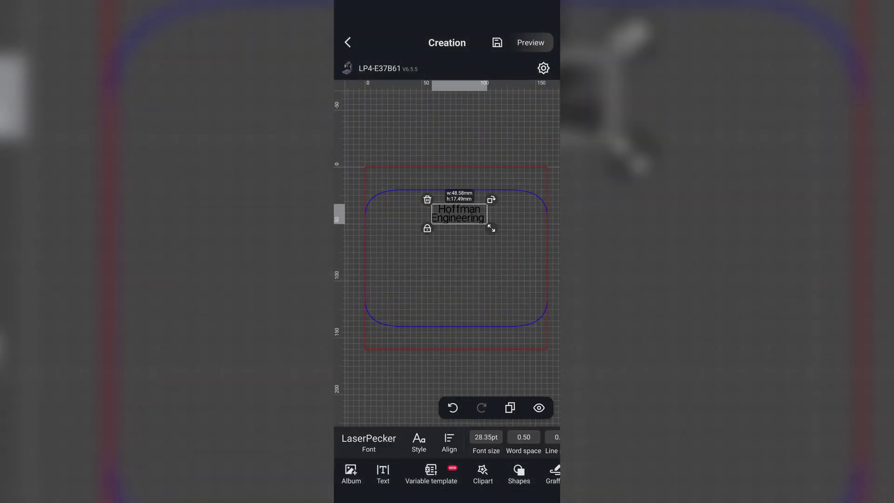
{"action": "left_click", "coordinate": [419, 442]}
{"action": "left_click", "coordinate": [418, 442]}
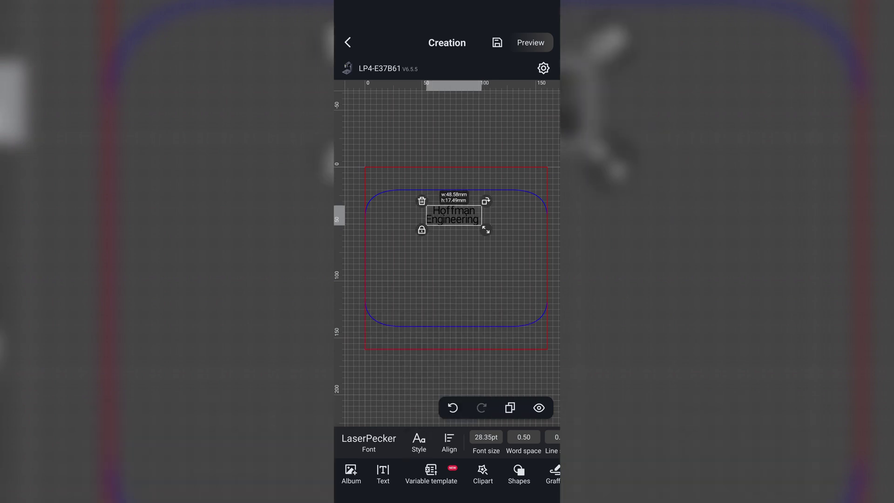
{"action": "left_click_drag", "start_coordinate": [512, 473], "coordinate": [393, 473]}
{"action": "left_click", "coordinate": [502, 473]}
{"action": "left_click", "coordinate": [502, 473]}
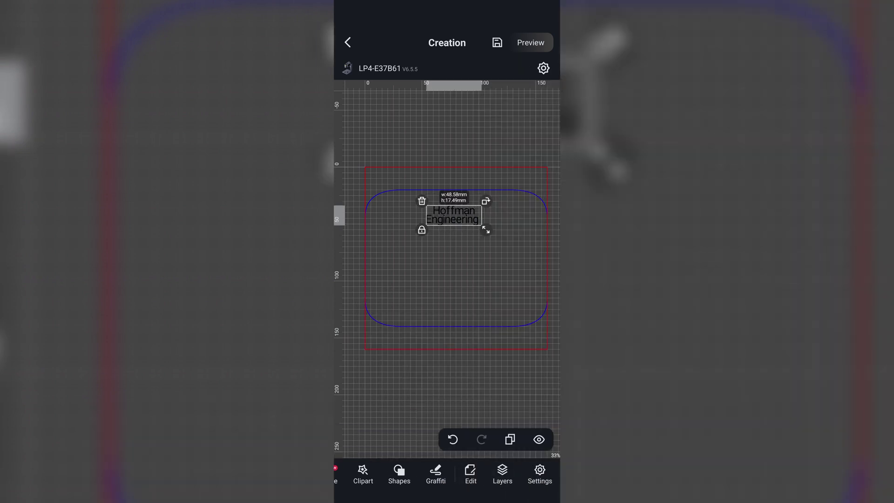
{"action": "left_click", "coordinate": [502, 473]}
{"action": "left_click", "coordinate": [540, 473]}
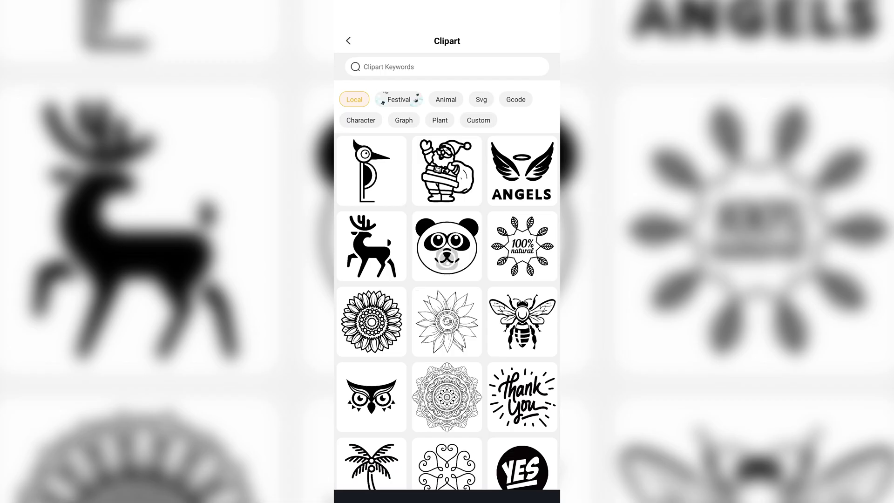
- Insert the local woodpecker clipart below the text at about 61 by 61 mm and give it the Embossing Effect with strength 1
{"action": "left_click", "coordinate": [371, 170]}
{"action": "left_click_drag", "start_coordinate": [447, 261], "coordinate": [450, 263]}
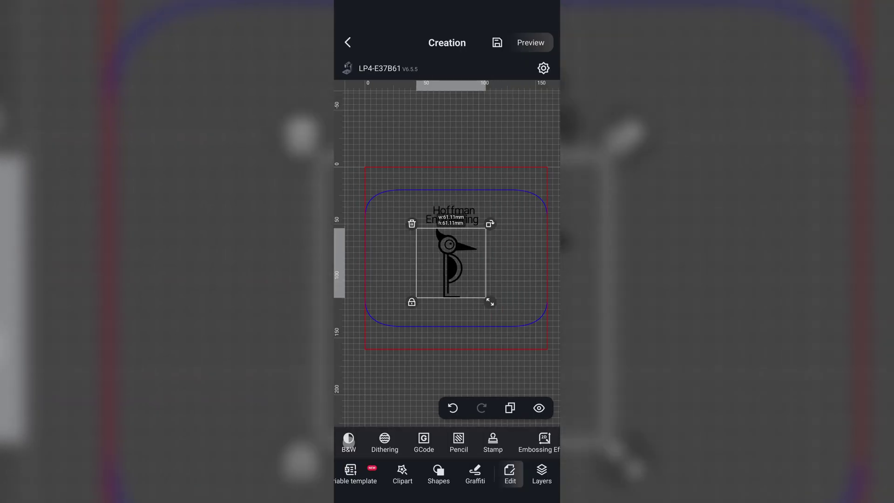
{"action": "left_click_drag", "start_coordinate": [489, 443], "coordinate": [405, 442]}
{"action": "left_click", "coordinate": [457, 440]}
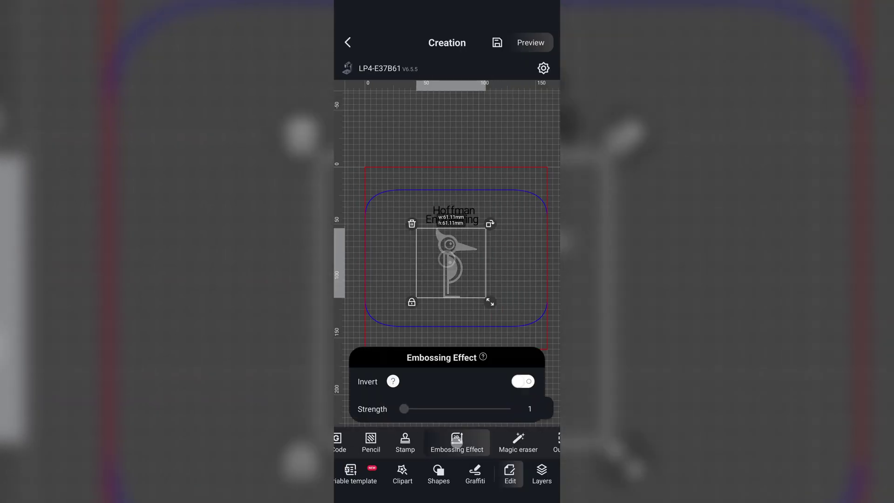
{"action": "left_click", "coordinate": [457, 440]}
- Preview the design and browse the material presets in its laser settings, including Bamboo, Beech and Cowhide
{"action": "left_click", "coordinate": [531, 43]}
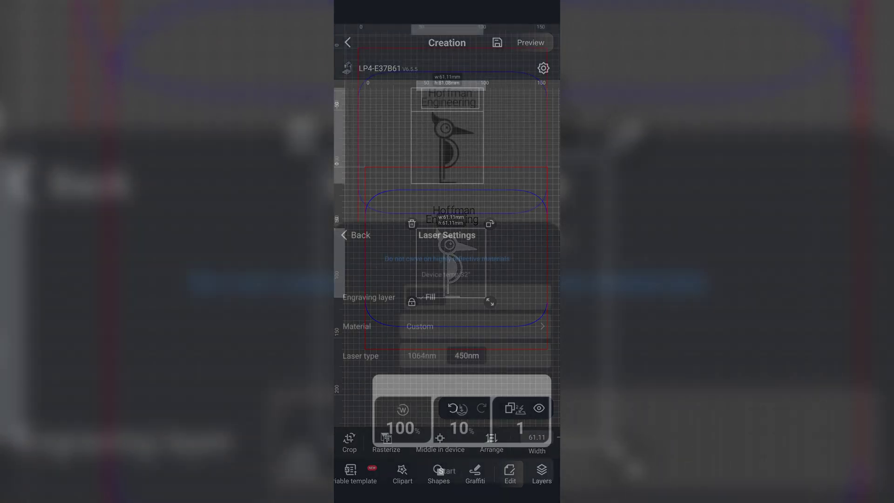
{"action": "left_click", "coordinate": [475, 326]}
{"action": "scroll", "coordinate": [447, 447], "scroll_direction": "down", "scroll_amount": 2}
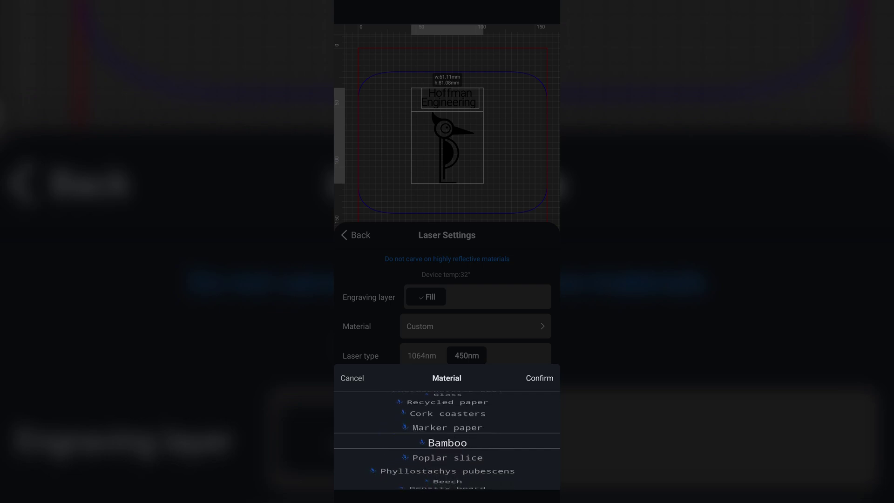
{"action": "scroll", "coordinate": [447, 440], "scroll_direction": "down", "scroll_amount": 2}
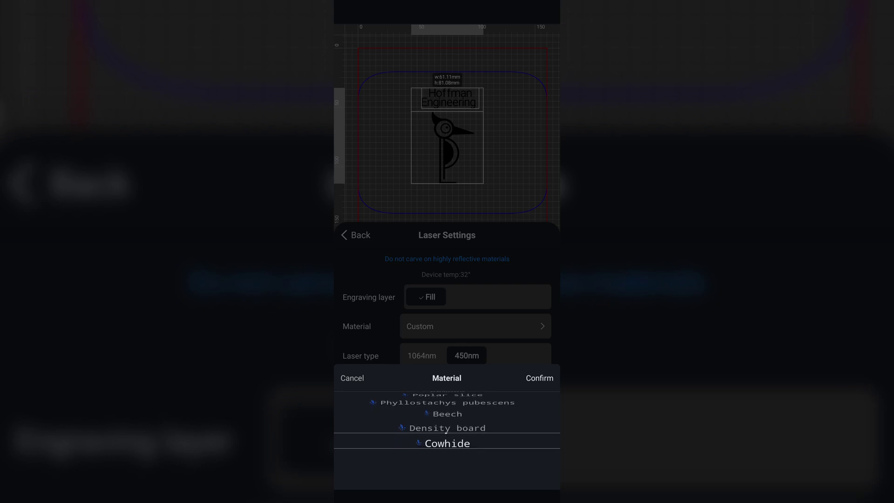
{"action": "scroll", "coordinate": [447, 440], "scroll_direction": "up", "scroll_amount": 6}
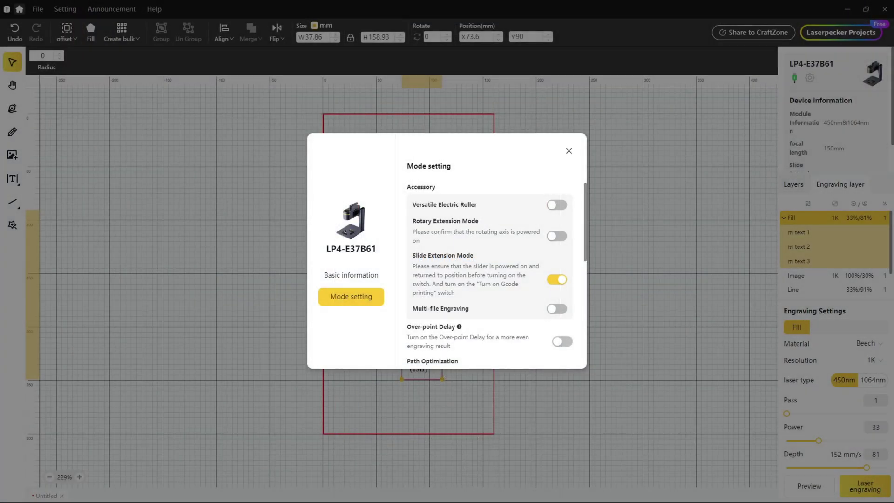
- Switch to the desktop LaserPecker software, close the device's mode settings and preview the vertical WELCOME text engraving
{"action": "key", "text": "Escape"}
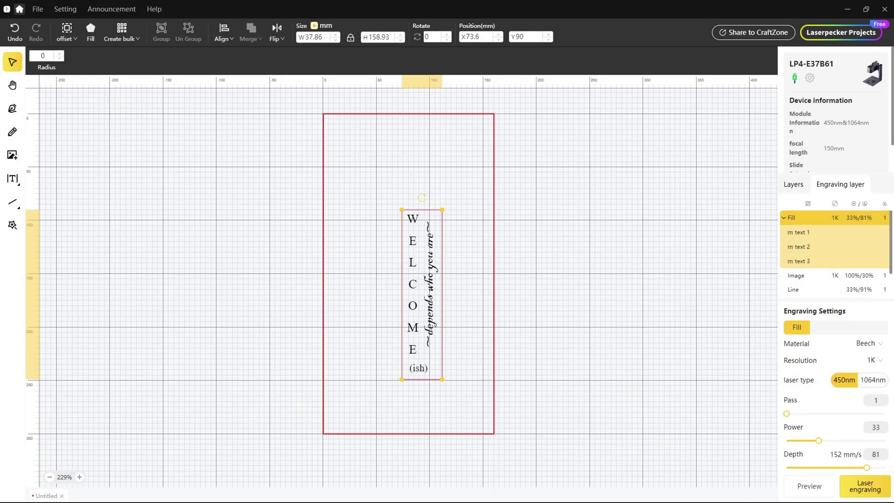
{"action": "left_click", "coordinate": [809, 486]}
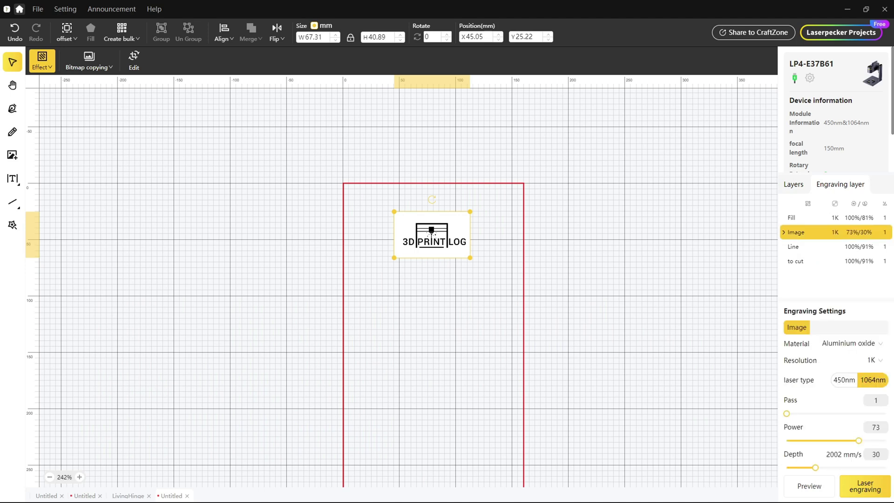
- Set the 3D Print Log image's engraving material to Beech and preview the engraving
{"action": "left_click", "coordinate": [852, 343]}
{"action": "scroll", "coordinate": [847, 414], "scroll_direction": "down", "scroll_amount": 6}
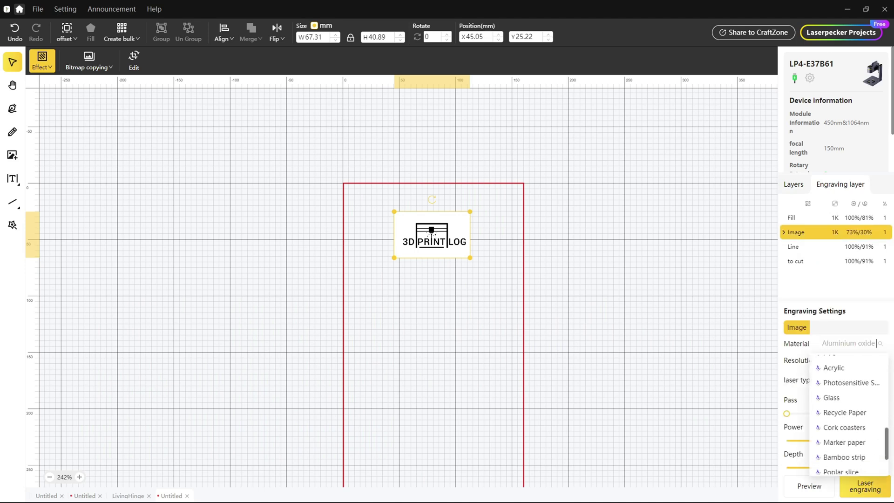
{"action": "scroll", "coordinate": [838, 401], "scroll_direction": "down", "scroll_amount": 2}
{"action": "left_click", "coordinate": [838, 456]}
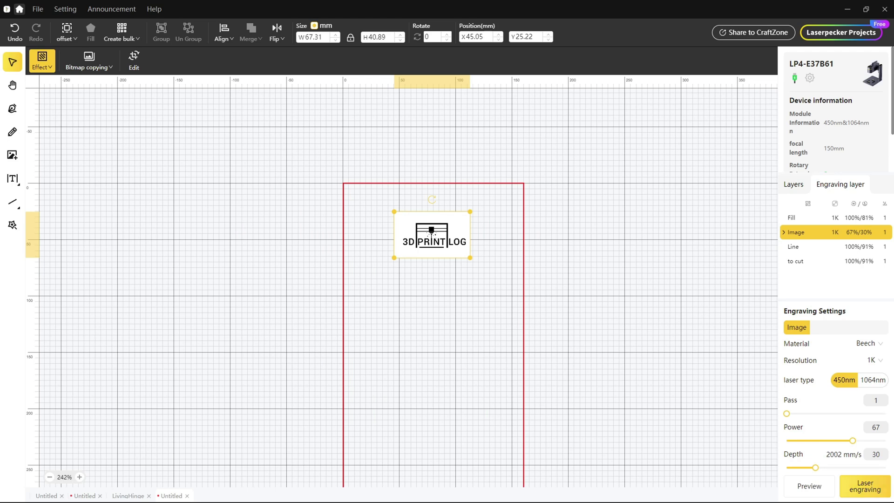
{"action": "left_click", "coordinate": [809, 485]}
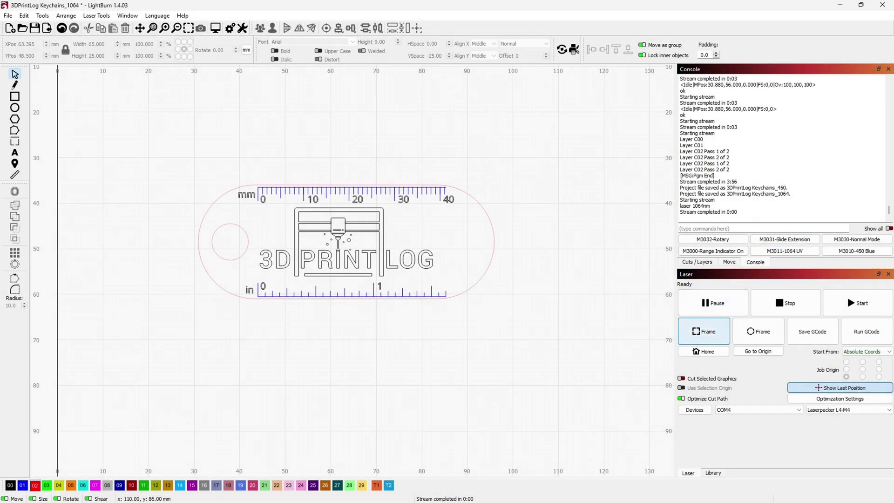
- Switch to LightBurn, frame the keychain design, and set the Y position of all its objects to 75 mm
{"action": "left_click", "coordinate": [704, 331]}
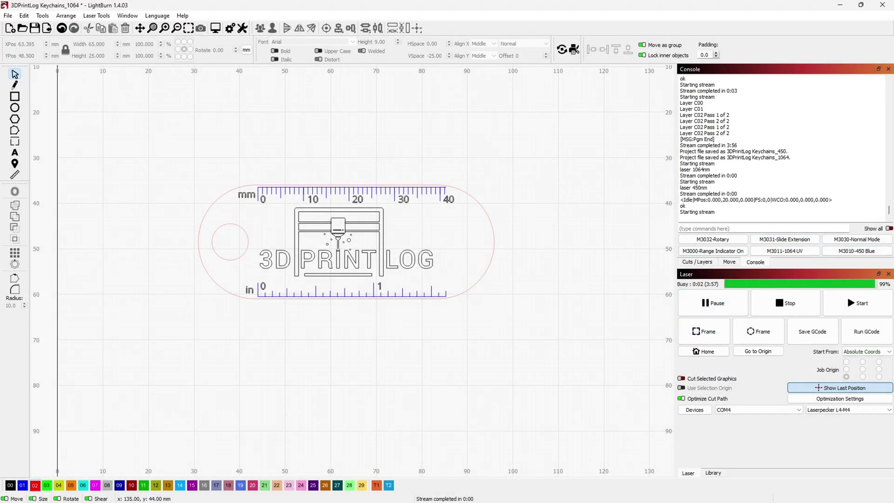
{"action": "key", "text": "ctrl+a"}
{"action": "type", "text": "75"}
{"action": "key", "text": "Return"}
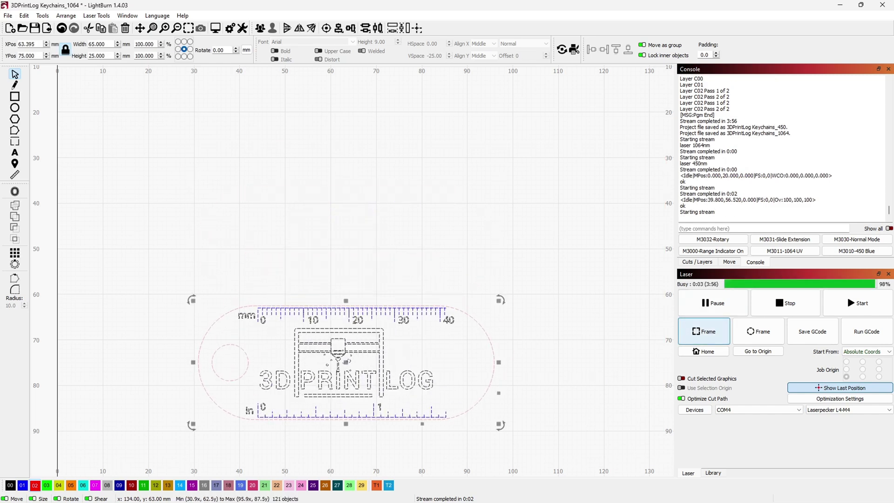
{"action": "left_click", "coordinate": [697, 262]}
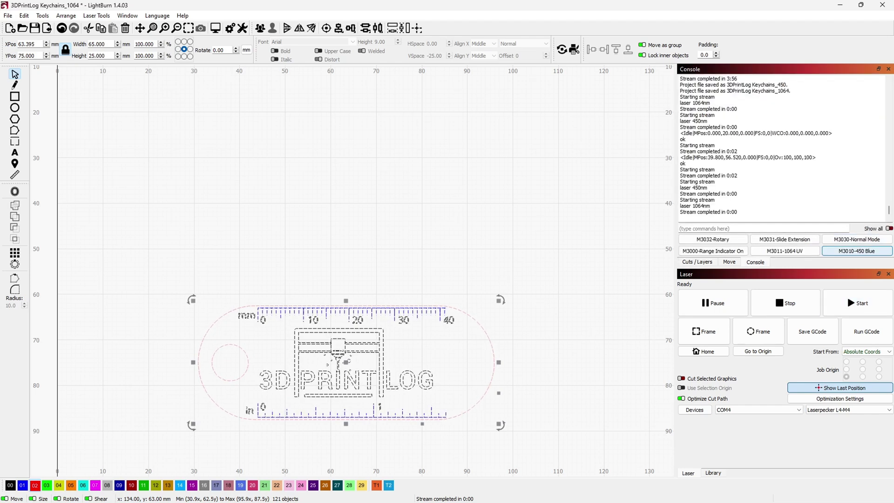
- Frame the keychain at its current position and start its engraving with the 1064 nm laser
{"action": "left_click", "coordinate": [704, 331]}
{"action": "left_click", "coordinate": [784, 251]}
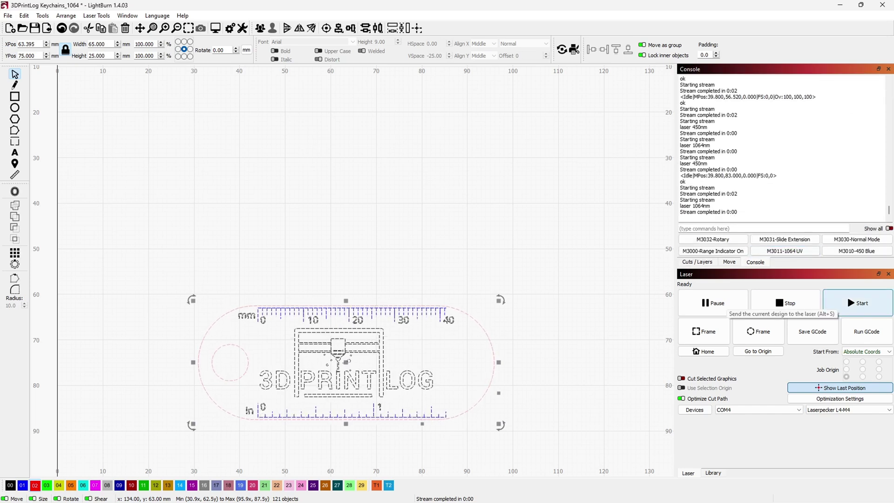
{"action": "left_click", "coordinate": [859, 303]}
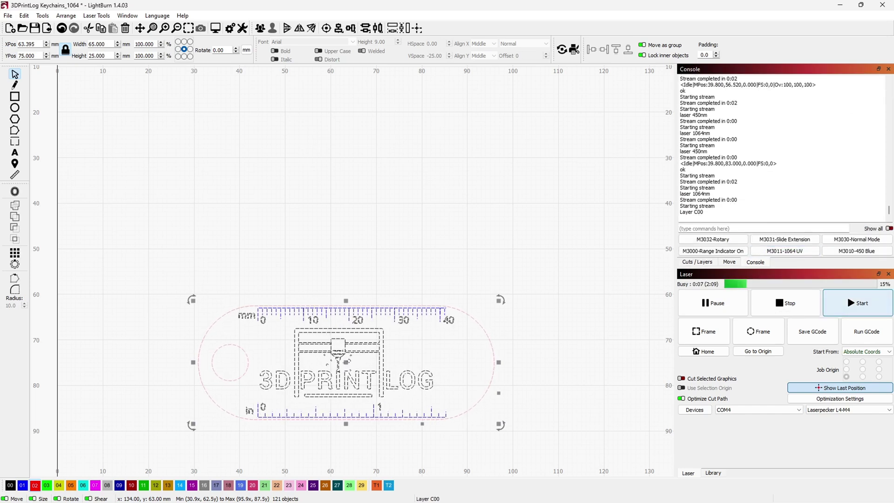
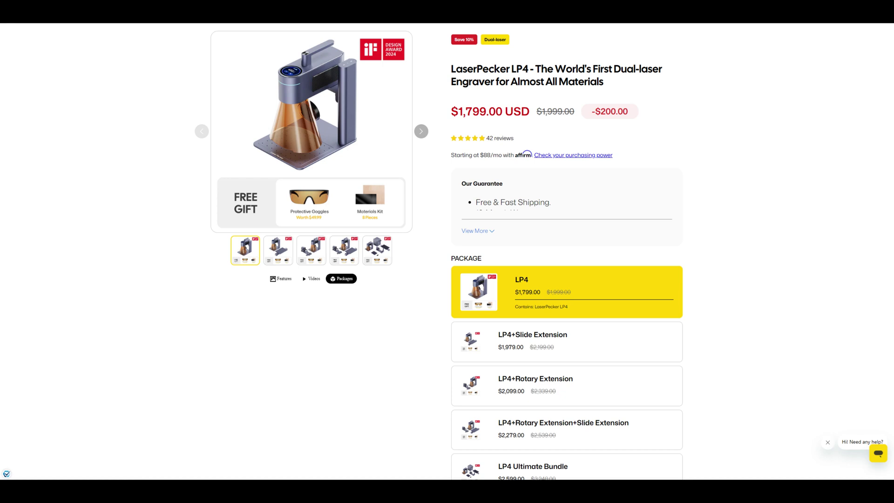
- Compare the LaserPecker LP4 packages with the Slide Extension, the Rotary Extension, and both extensions on the product page
{"action": "left_click", "coordinate": [532, 341]}
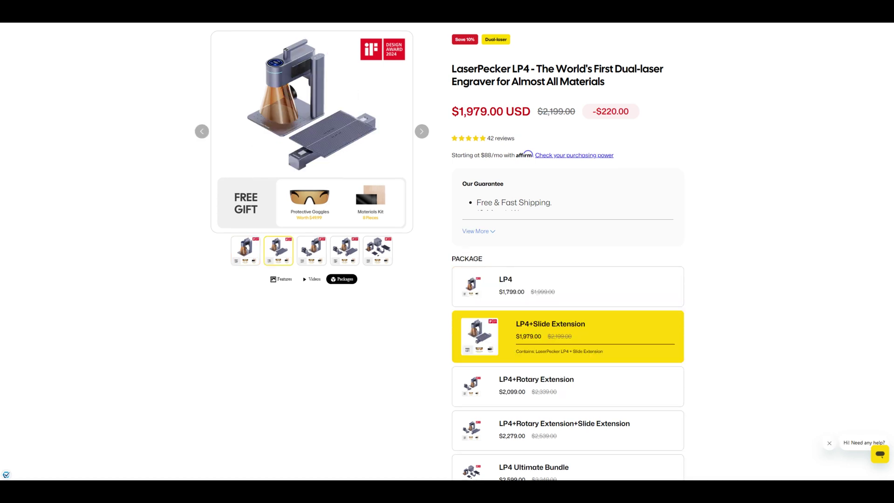
{"action": "left_click", "coordinate": [536, 385]}
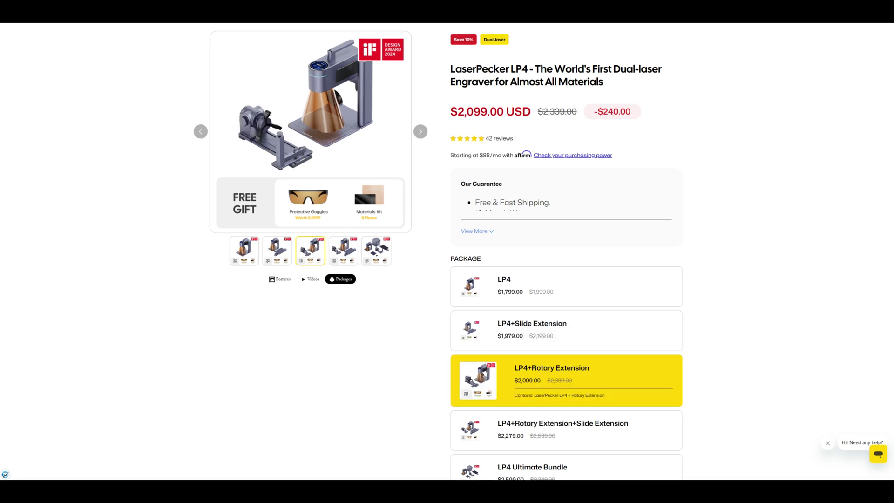
{"action": "left_click", "coordinate": [563, 430]}
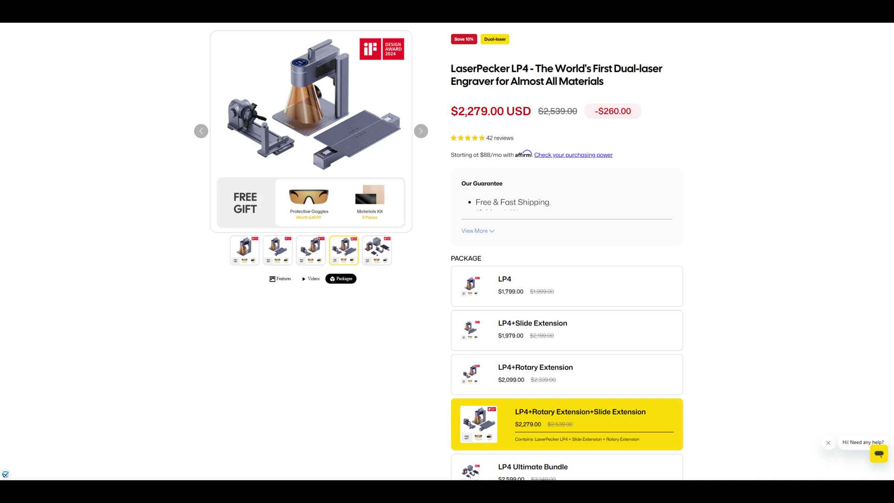